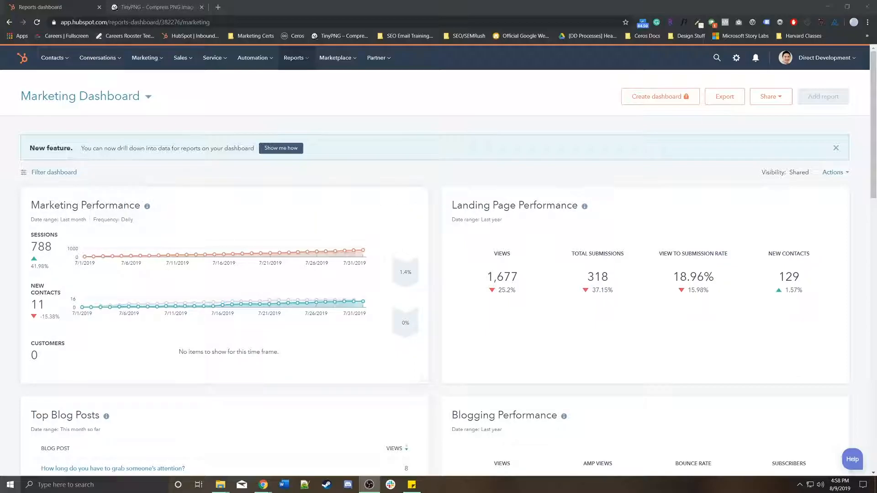
# Go to Marketing > Lead Capture > CTAs to reach the calls-to-action list.
pyautogui.click(147, 58)
pyautogui.moveTo(155, 184)
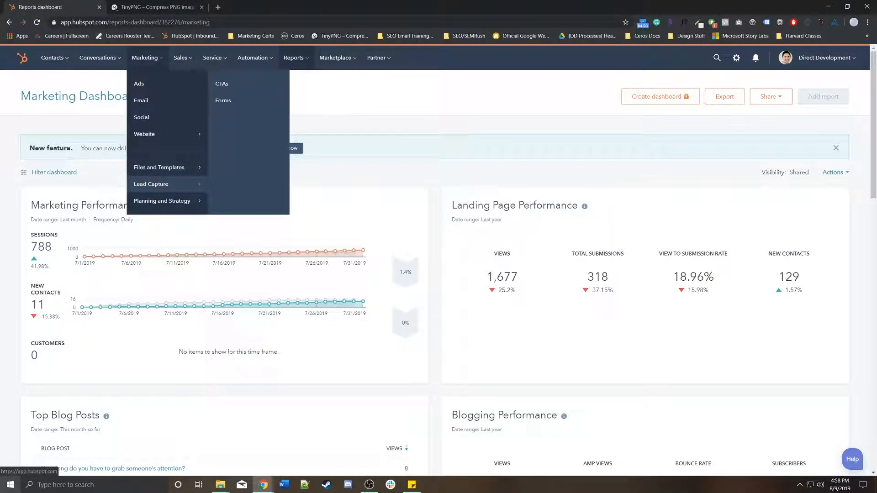
pyautogui.click(222, 84)
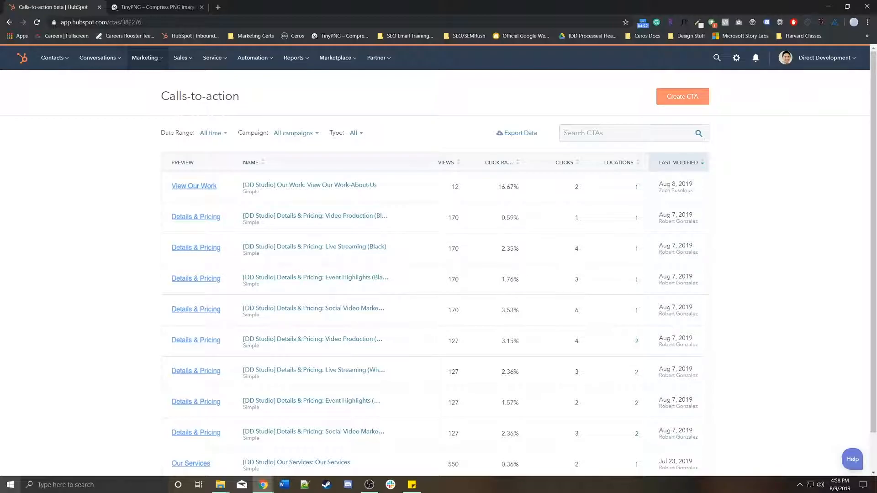
# Create a new Simple CTA and set its button text to 'Download the Guide'.
pyautogui.click(683, 97)
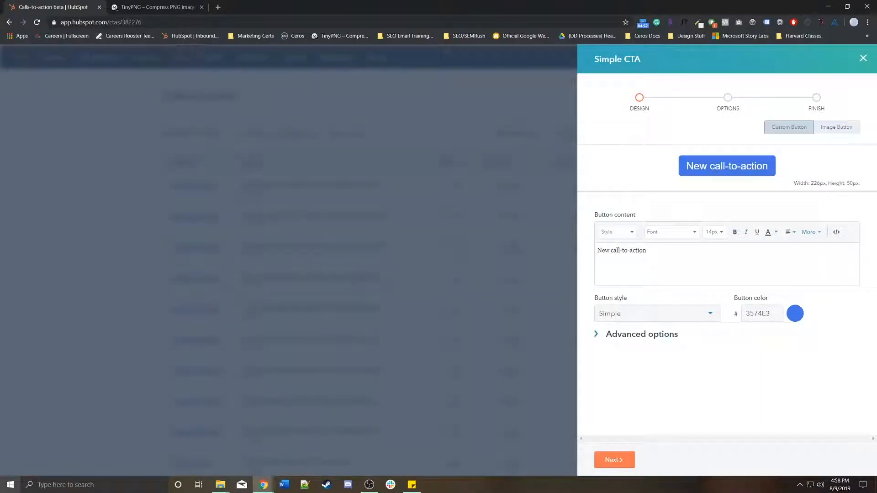
pyautogui.tripleClick(634, 250)
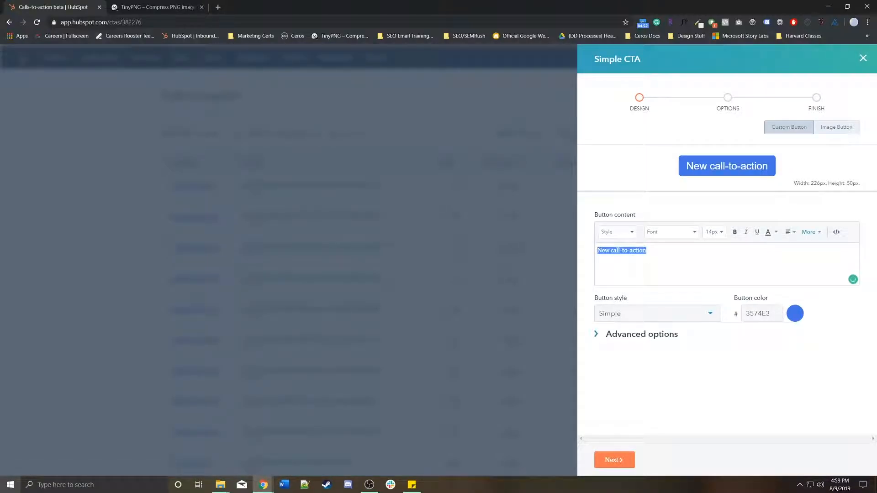
pyautogui.write('Learn More')
pyautogui.hotkey('ctrl', 'a')
pyautogui.write('Download the G')
pyautogui.press('BackSpace')
pyautogui.press('BackSpace')
pyautogui.press('BackSpace')
pyautogui.press('BackSpace')
pyautogui.press('BackSpace')
pyautogui.press('BackSpace')
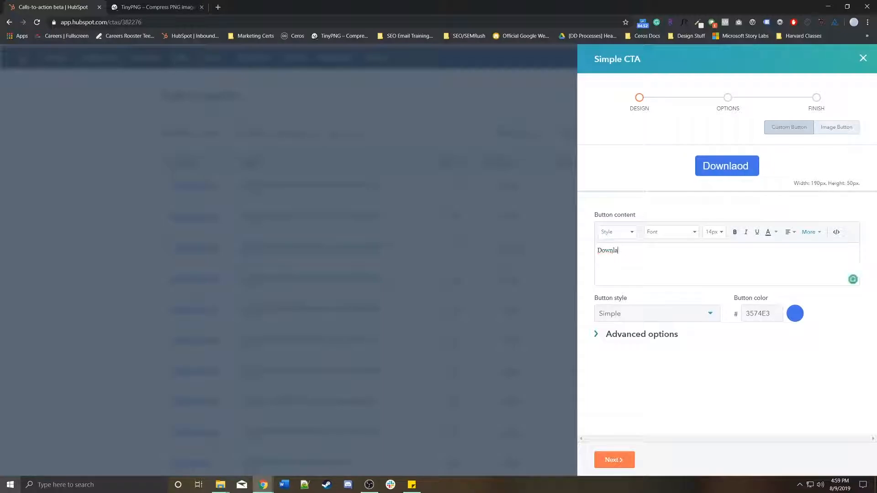
pyautogui.press('BackSpace')
pyautogui.write('oad the G')
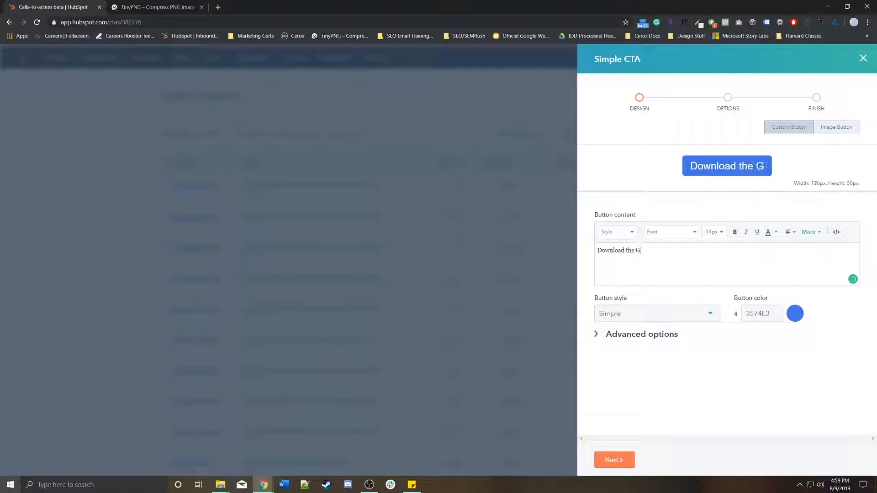
pyautogui.write('uide')
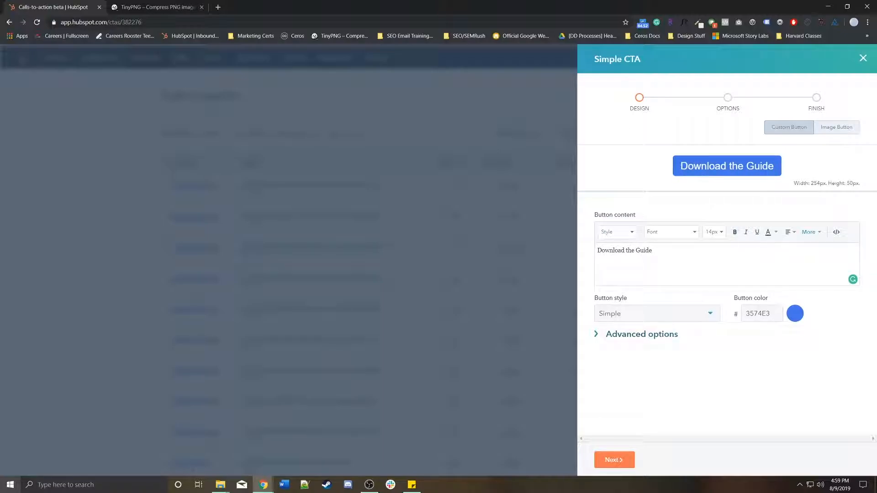
pyautogui.click(657, 314)
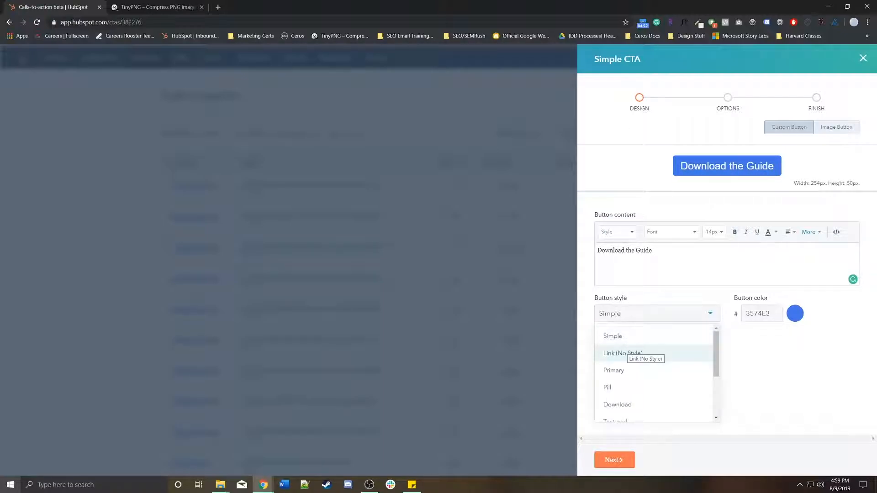
# Preview the Simple, Link (No Style), Primary, Download, Push and Padded button styles.
pyautogui.click(628, 337)
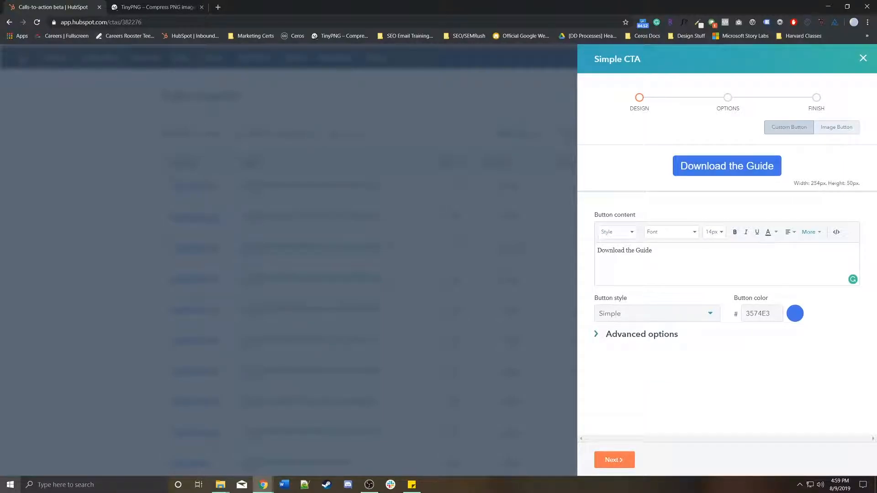
pyautogui.click(657, 314)
pyautogui.click(629, 354)
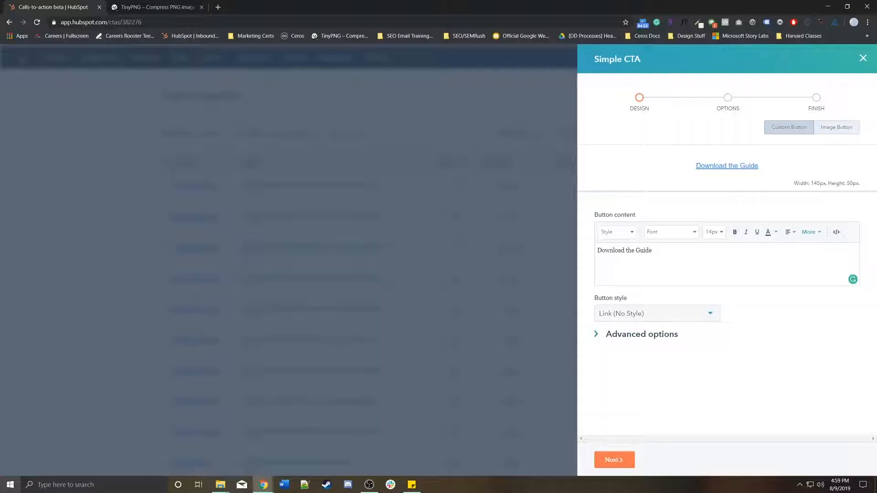
pyautogui.click(657, 314)
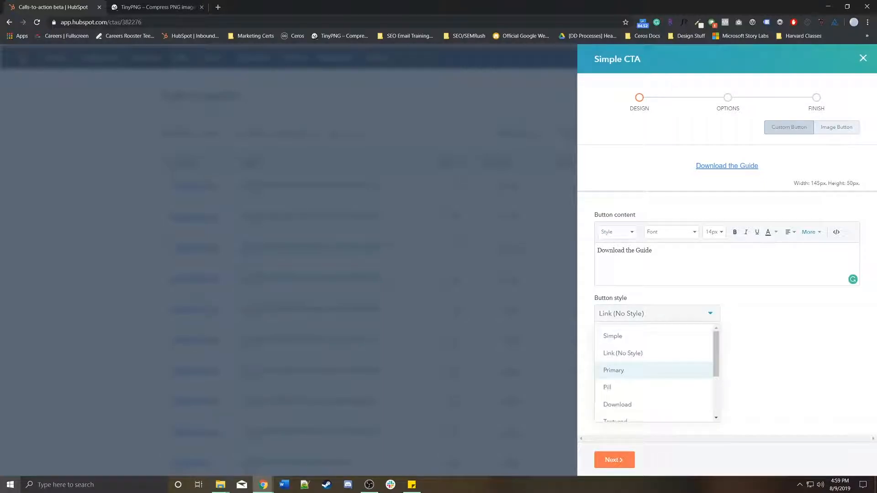
pyautogui.click(629, 370)
pyautogui.click(657, 314)
pyautogui.click(629, 384)
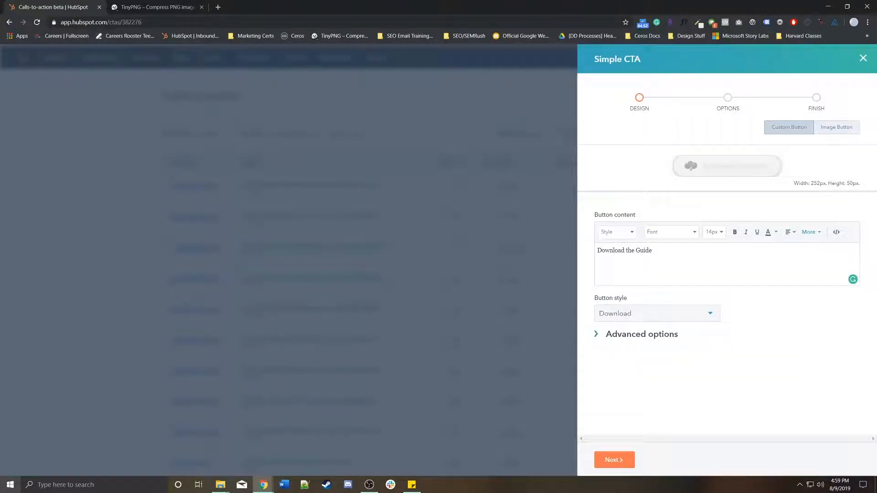
pyautogui.click(657, 314)
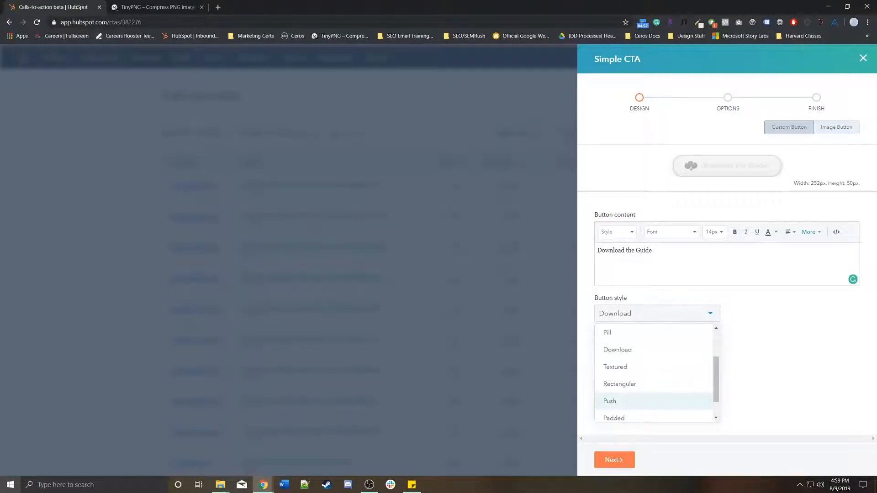
pyautogui.click(629, 401)
pyautogui.click(657, 314)
pyautogui.click(629, 393)
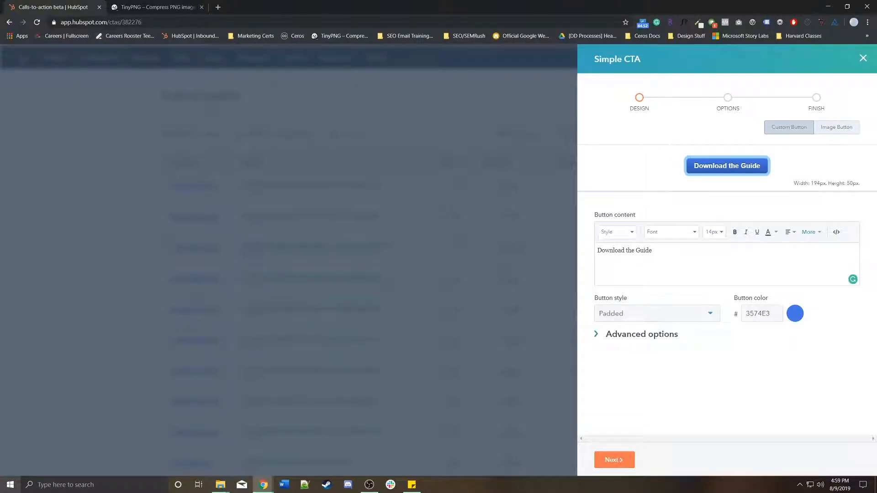
# Return briefly to Simple, then settle on the Link (No Style) button style.
pyautogui.click(657, 314)
pyautogui.scroll(2, 639, 367)
pyautogui.click(629, 336)
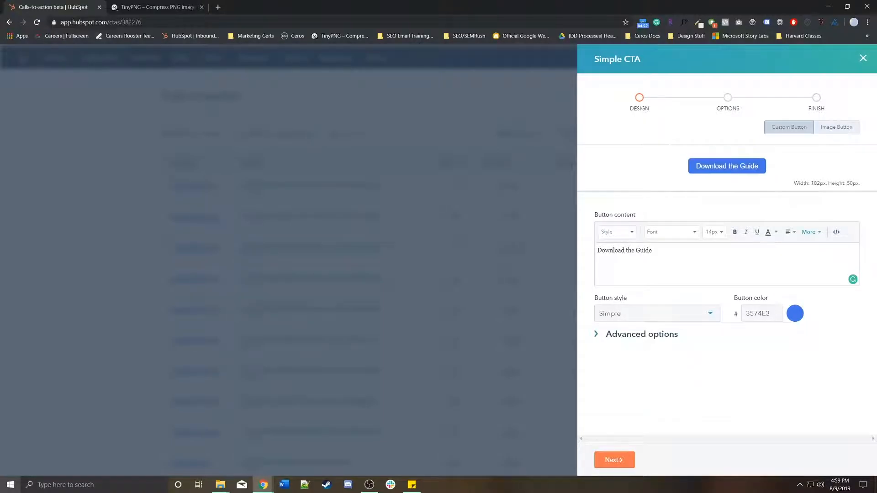
pyautogui.click(657, 314)
pyautogui.click(622, 353)
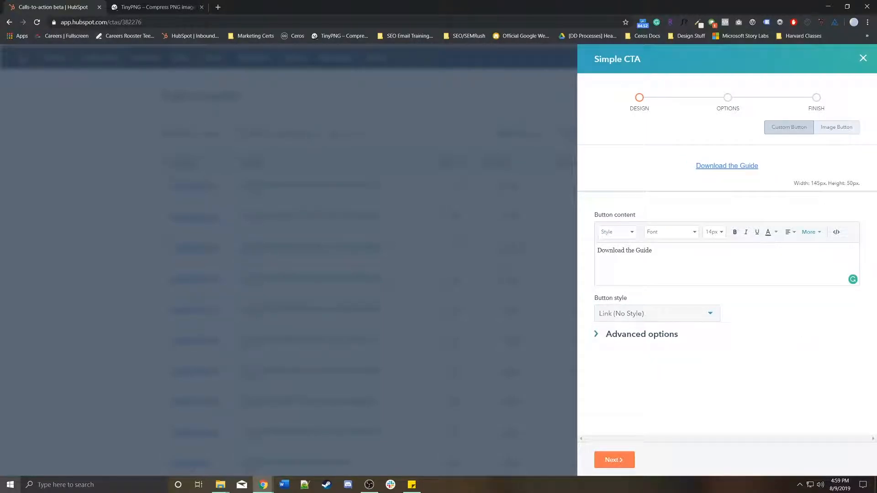
pyautogui.click(642, 334)
# Enter 'teal-btn' as the custom CSS class under Advanced options and proceed to Options.
pyautogui.scroll(-2, 658, 338)
pyautogui.click(685, 285)
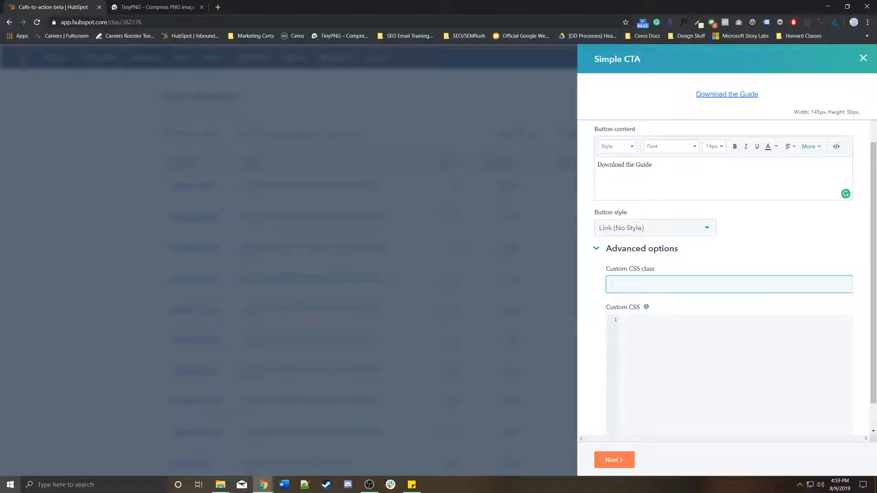
pyautogui.write('teal-btn')
pyautogui.hotkey('ctrl', 'a')
pyautogui.scroll(2, 726, 274)
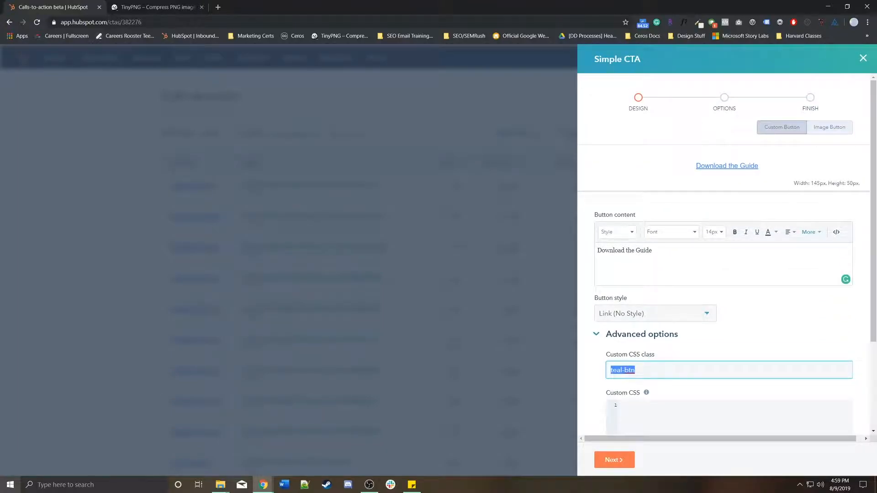
pyautogui.scroll(-2, 726, 274)
pyautogui.scroll(2, 727, 274)
pyautogui.scroll(-3, 727, 274)
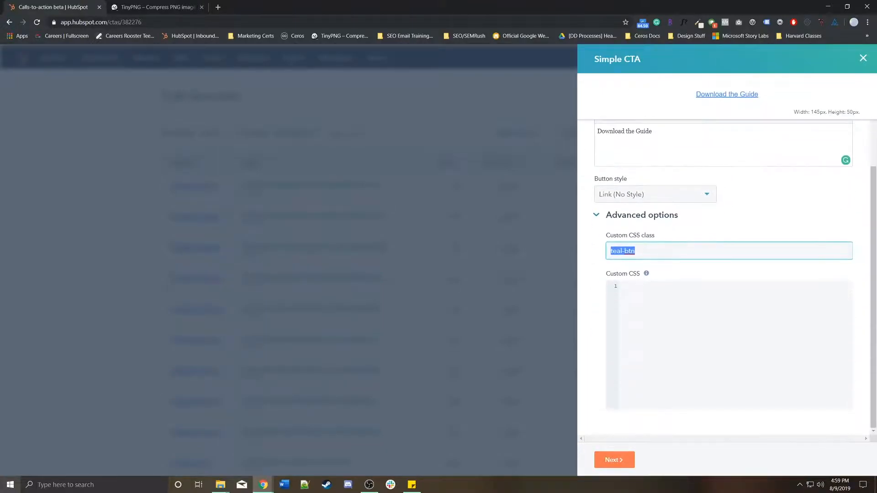
pyautogui.click(615, 460)
# Replace the default internal name with 'Download the Guide:' after a quick look back at the design.
pyautogui.click(669, 151)
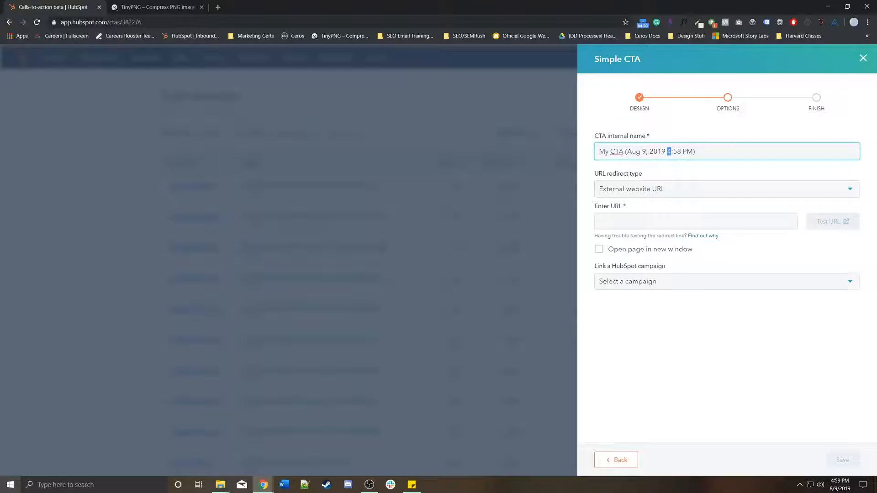
pyautogui.hotkey('ctrl', 'a')
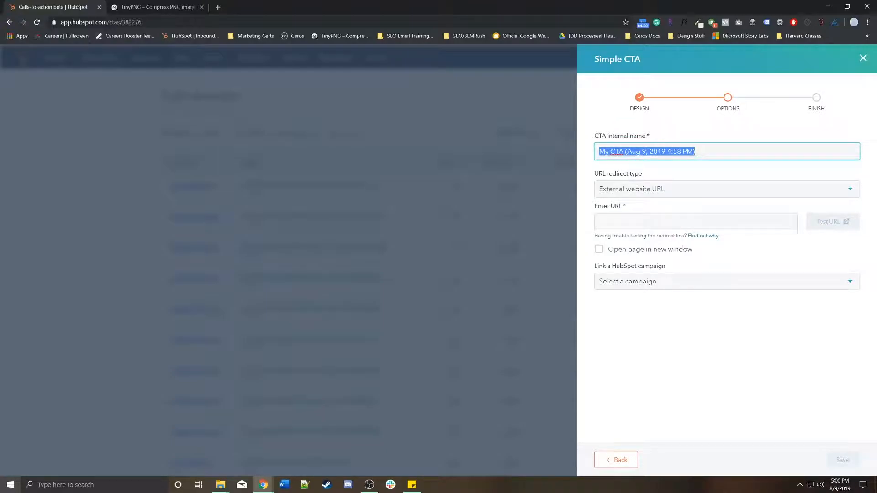
pyautogui.click(616, 459)
pyautogui.tripleClick(644, 250)
pyautogui.click(614, 459)
pyautogui.write('Download')
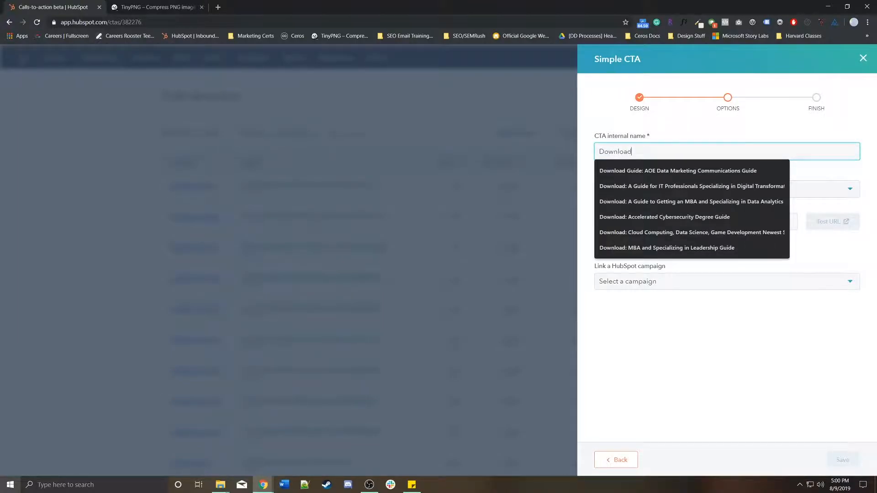
pyautogui.write(' the Guide:,')
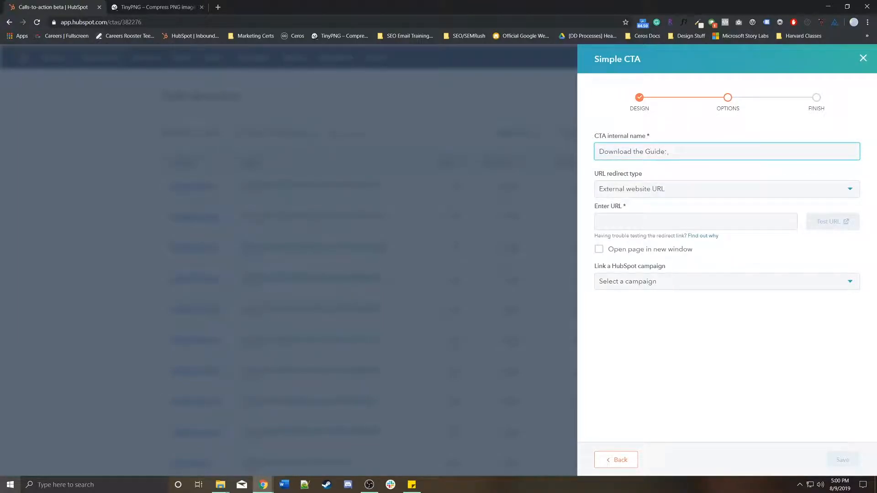
# Switch the redirect type to HubSpot page, then back to External website URL.
pyautogui.click(727, 190)
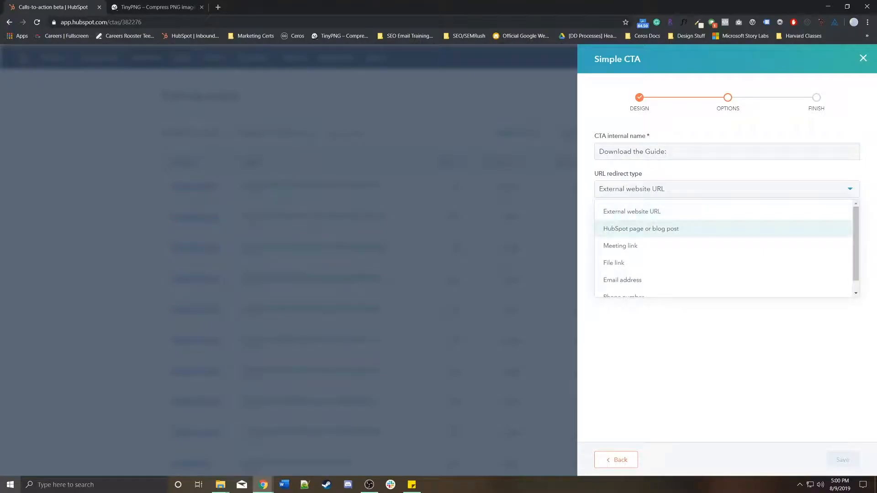
pyautogui.click(724, 229)
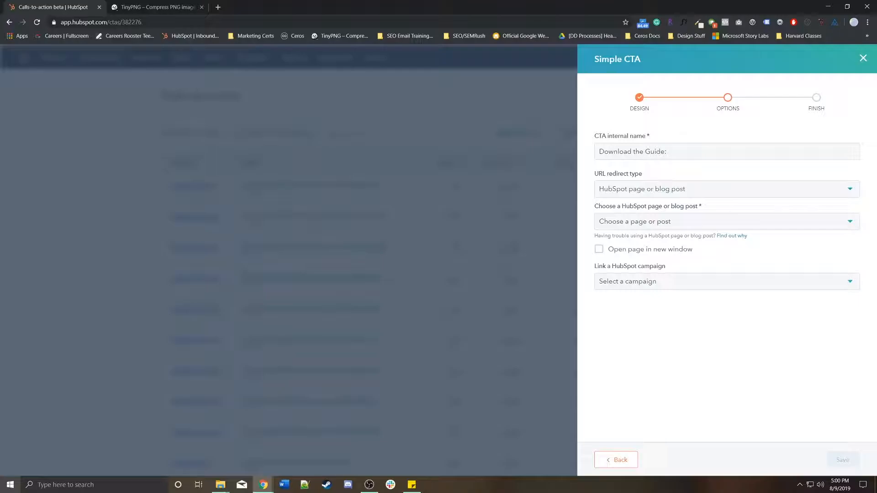
pyautogui.click(727, 189)
pyautogui.click(640, 212)
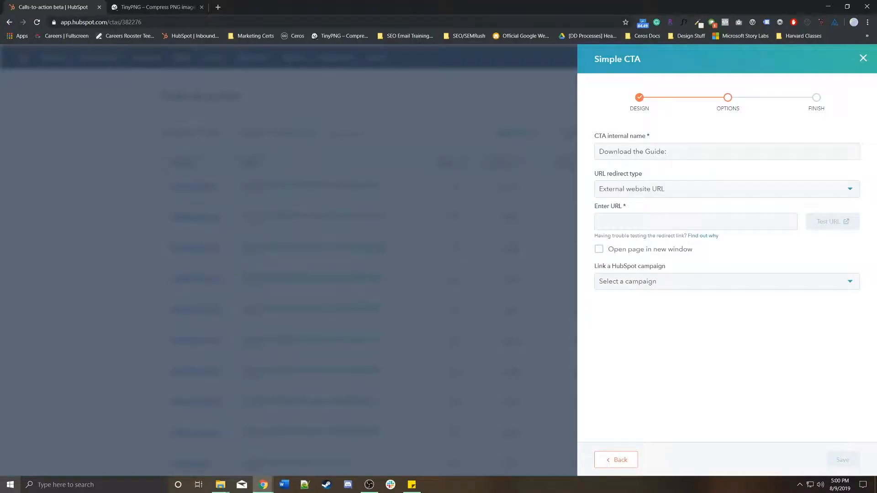
# Leave the URL empty, close the unfinished CTA, and bring up the Marketing menu.
pyautogui.click(696, 222)
pyautogui.click(727, 366)
pyautogui.click(864, 58)
pyautogui.click(145, 57)
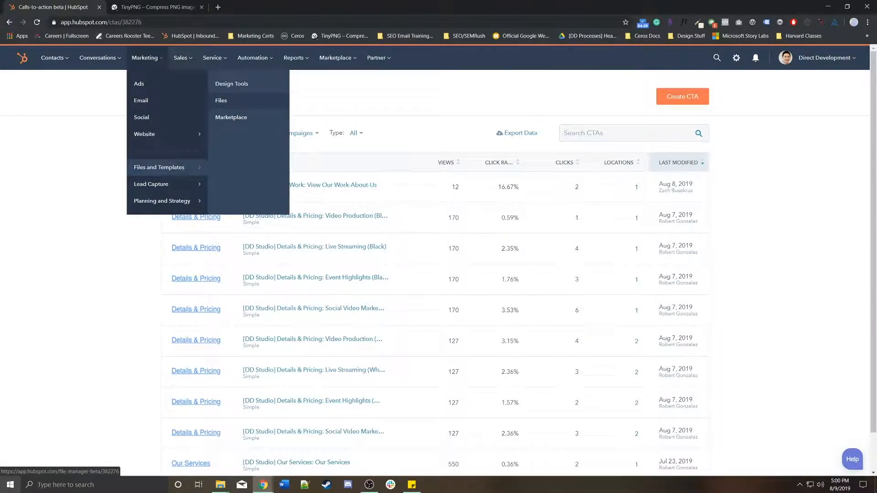
# Open Files, search for 'guide', and open the Nonprofit Fundraisers Guide PDF details.
pyautogui.click(221, 101)
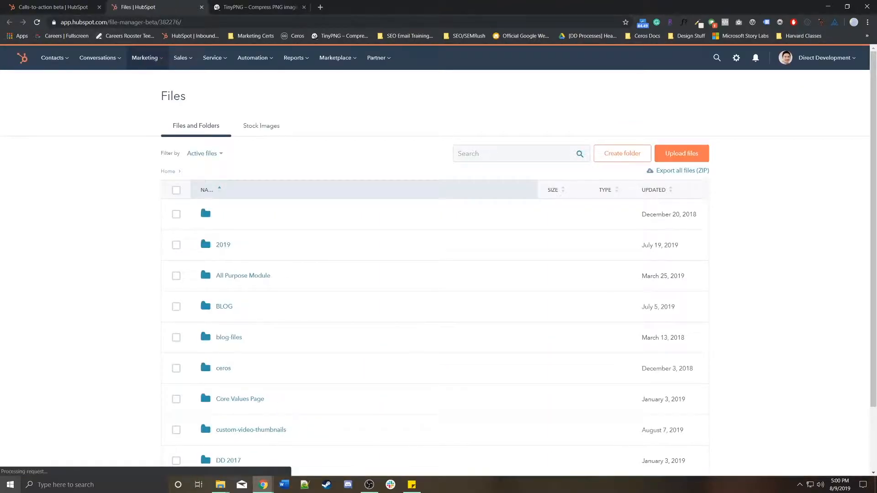
pyautogui.click(516, 153)
pyautogui.write('guide')
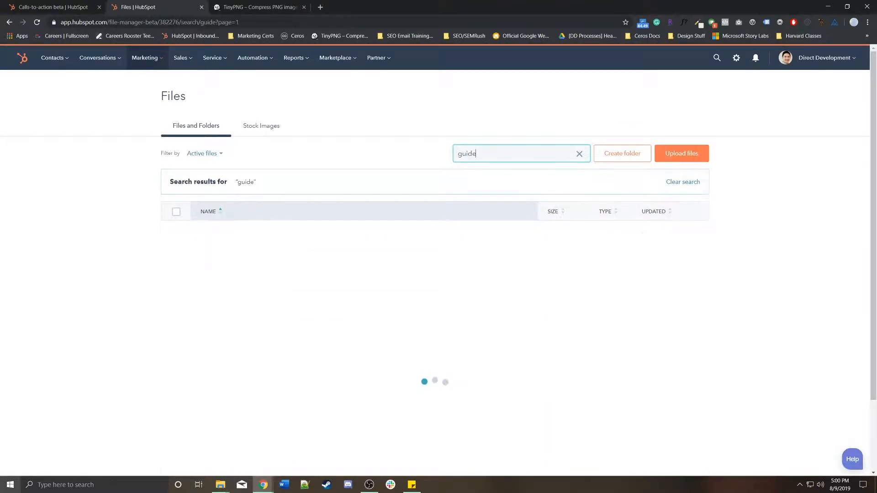
pyautogui.click(299, 267)
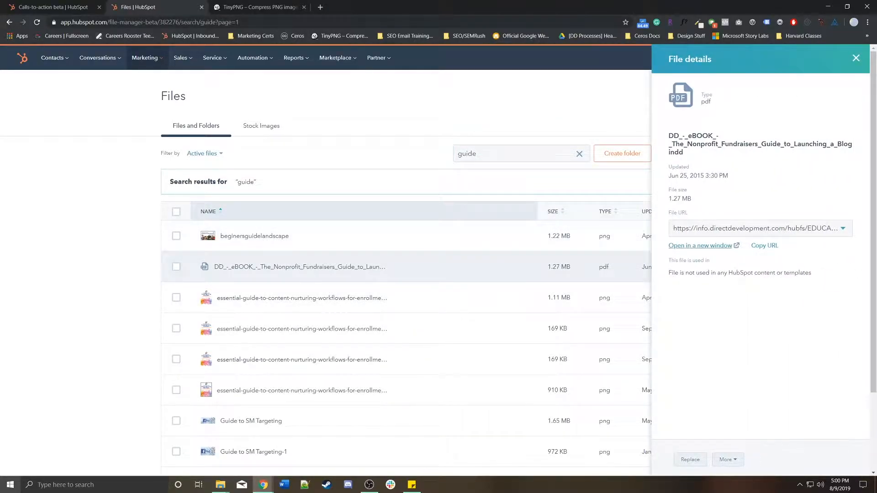
# Keep the info.directdevelopment.com file URL and copy the guide PDF's link.
pyautogui.click(761, 228)
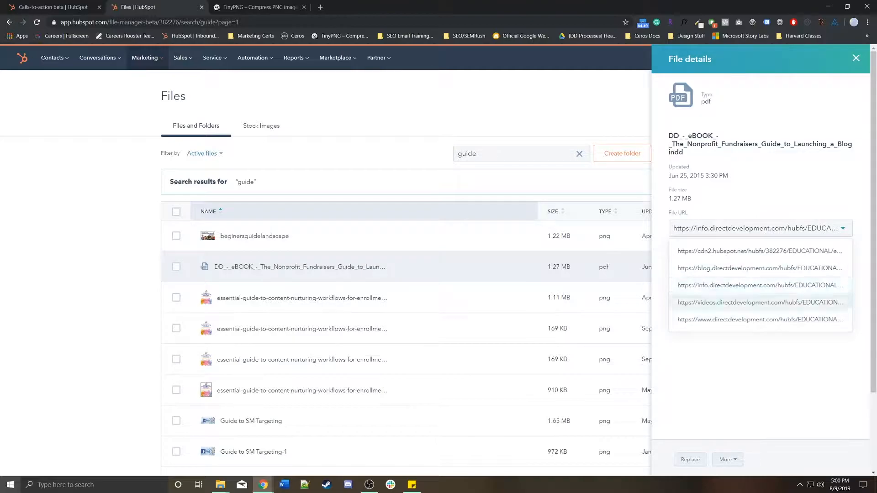
pyautogui.click(761, 356)
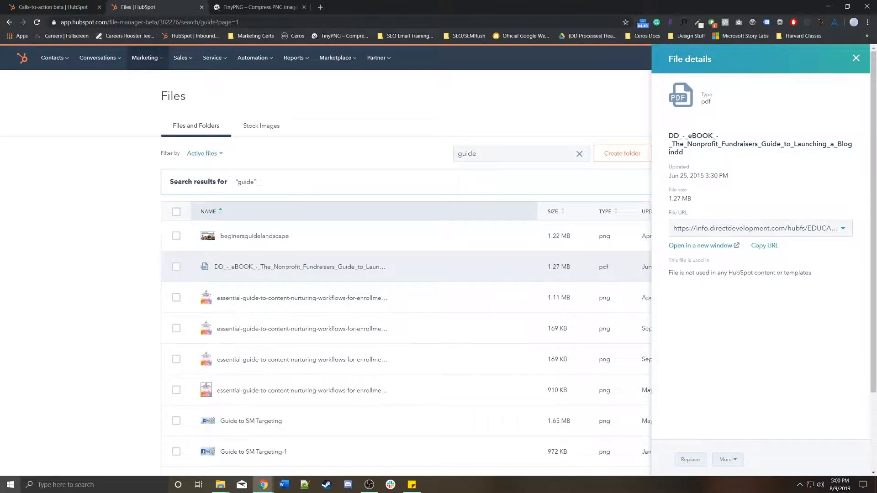
pyautogui.click(765, 245)
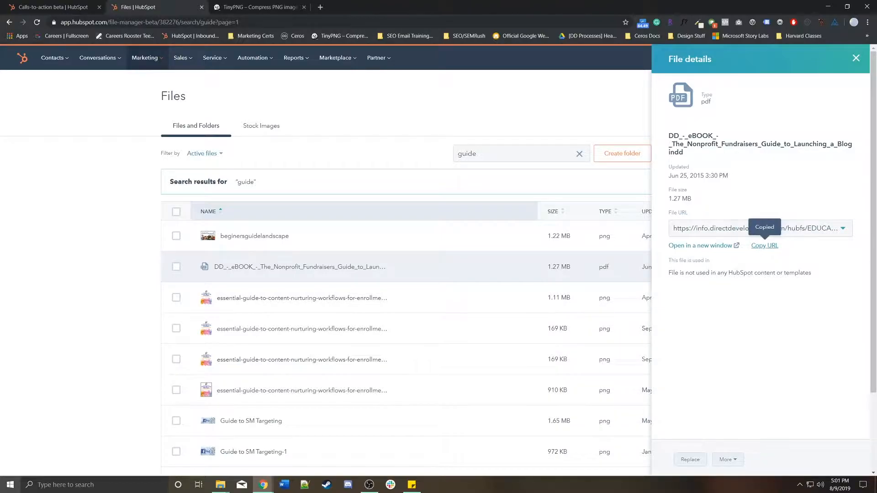
# Back on the CTA list, start a new CTA with button text 'Download the Guide'.
pyautogui.click(56, 7)
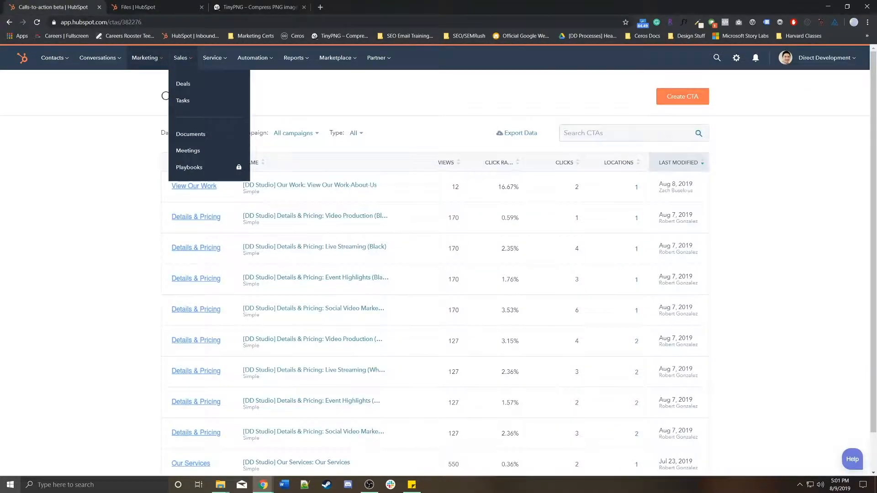
pyautogui.click(683, 96)
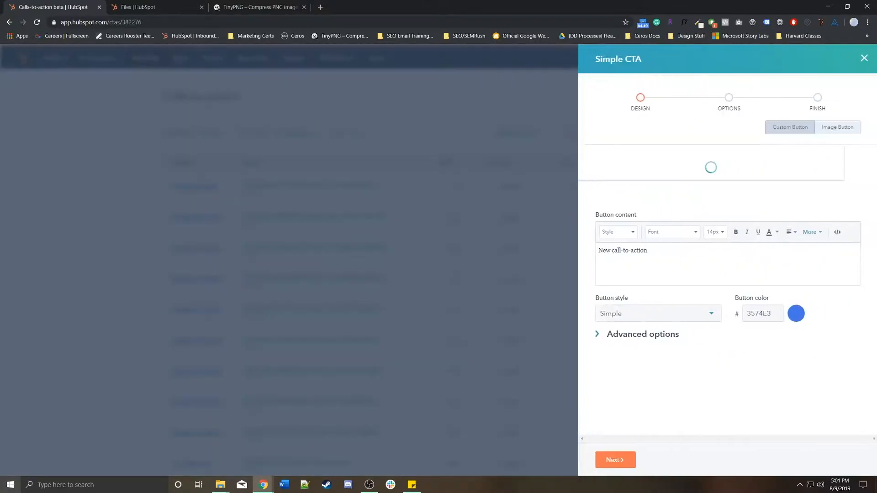
pyautogui.doubleClick(638, 250)
pyautogui.hotkey('ctrl', 'a')
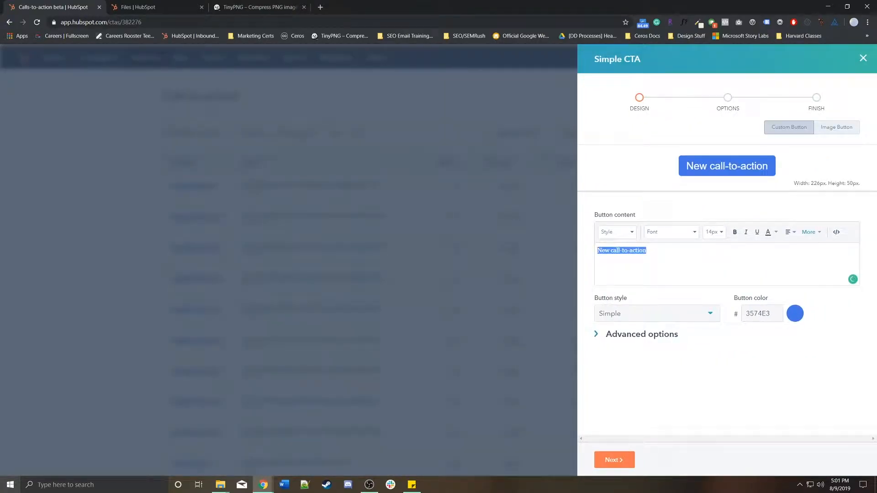
pyautogui.write('Downl')
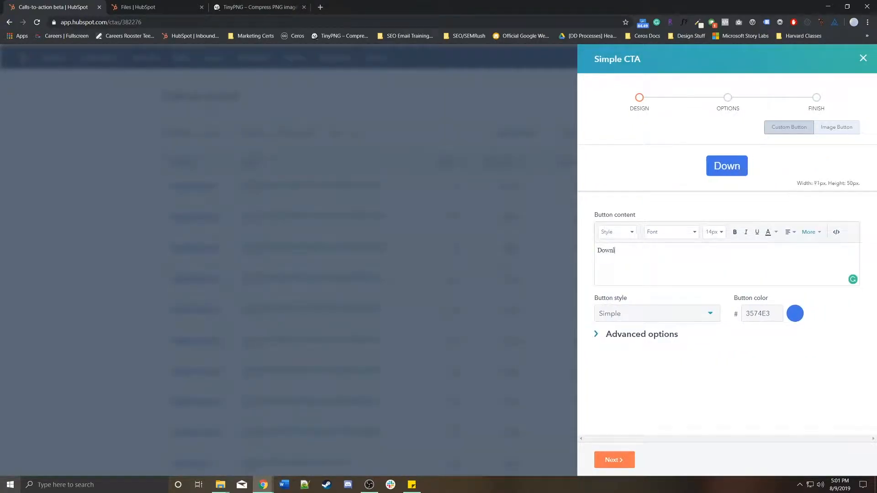
pyautogui.write('oad the Guide')
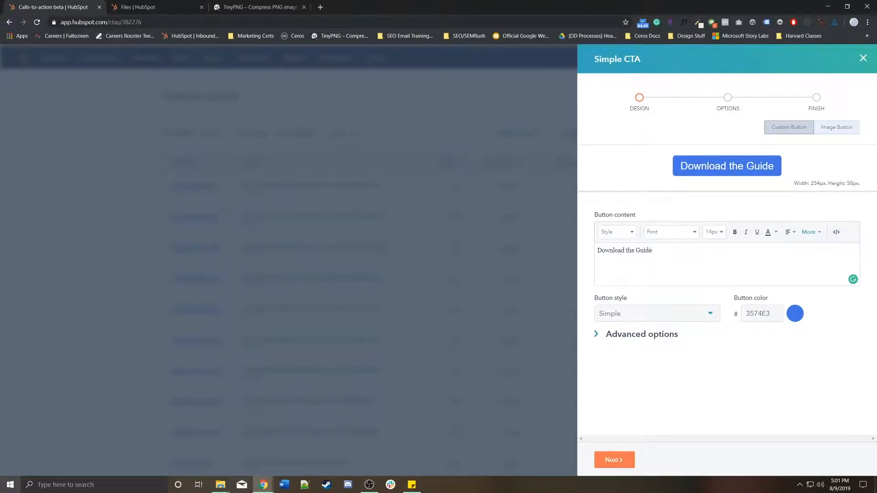
# Make it a Link (No Style) with custom CSS class teal-btn.
pyautogui.click(654, 314)
pyautogui.click(623, 353)
pyautogui.click(642, 334)
pyautogui.click(648, 370)
pyautogui.write('teal-btn')
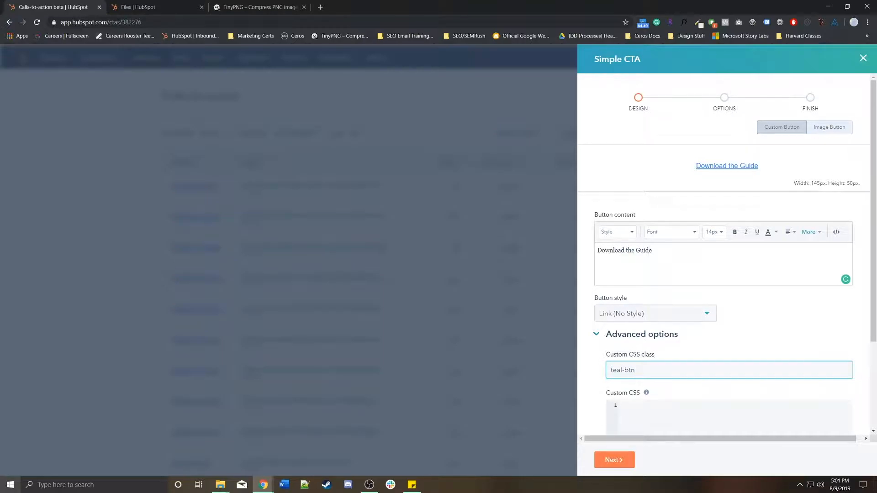
# Verify the teal-btn class on the design step, then continue to the Options step.
pyautogui.click(615, 461)
pyautogui.tripleClick(658, 152)
pyautogui.click(616, 461)
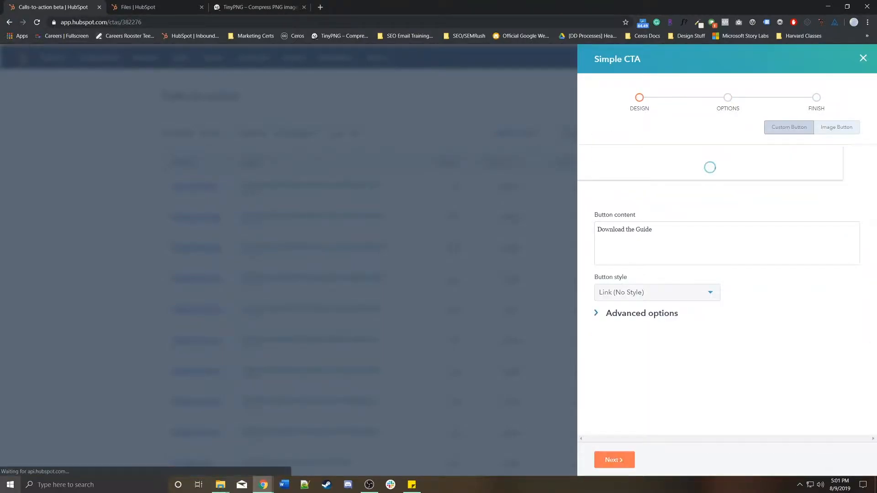
pyautogui.click(641, 334)
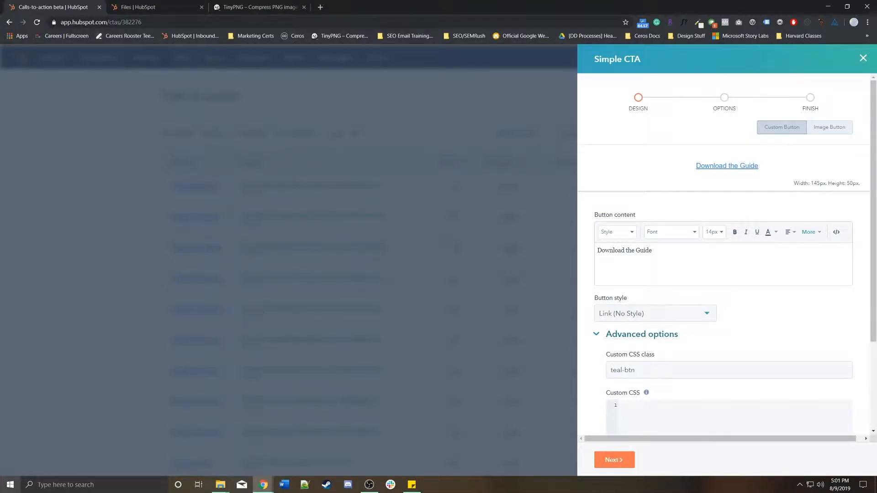
pyautogui.scroll(-3, 624, 284)
pyautogui.click(615, 460)
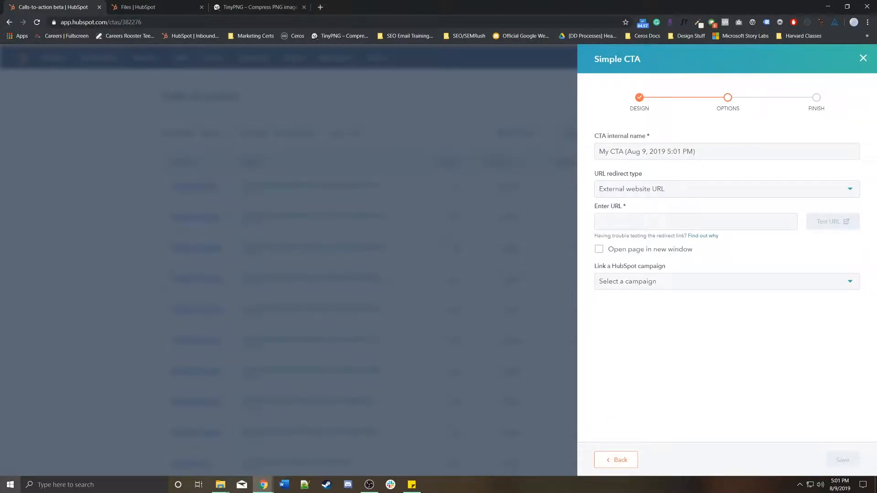
# Name the CTA 'Download the Guide: Guide PDF' and paste the guide PDF link as its URL.
pyautogui.tripleClick(647, 152)
pyautogui.write('Down')
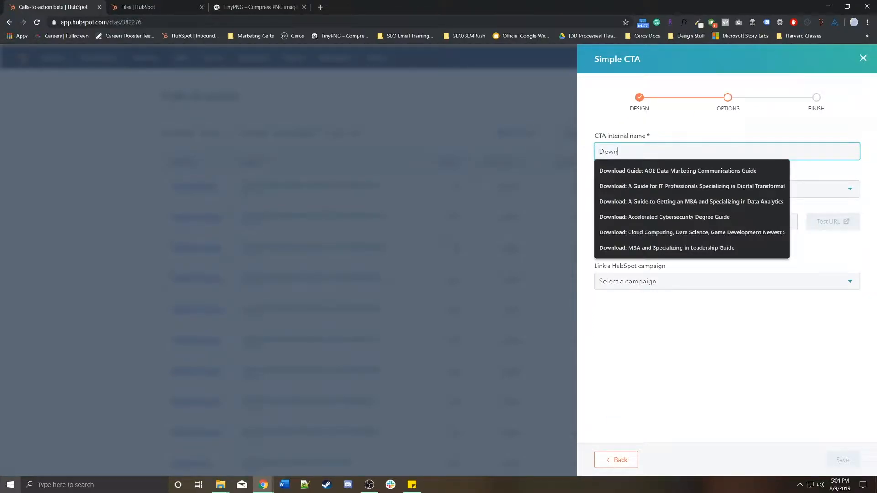
pyautogui.write('load the Guide:')
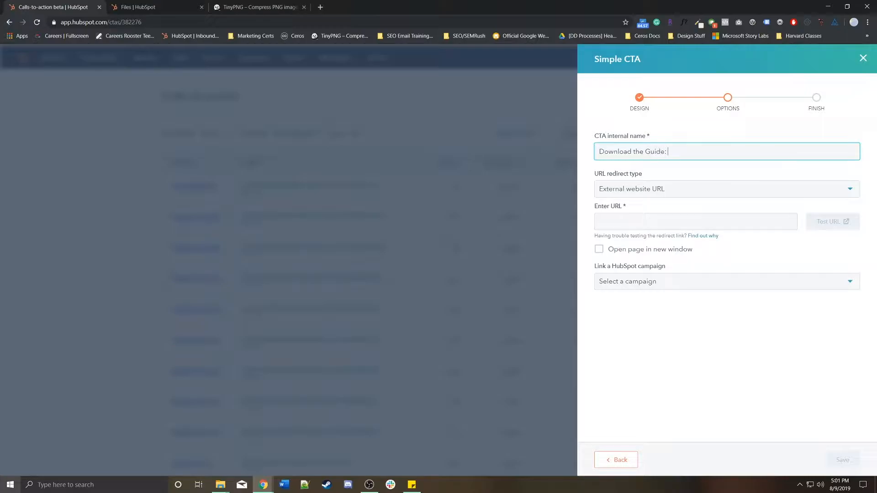
pyautogui.write('uide PDF')
pyautogui.click(647, 222)
pyautogui.hotkey('ctrl', 'v')
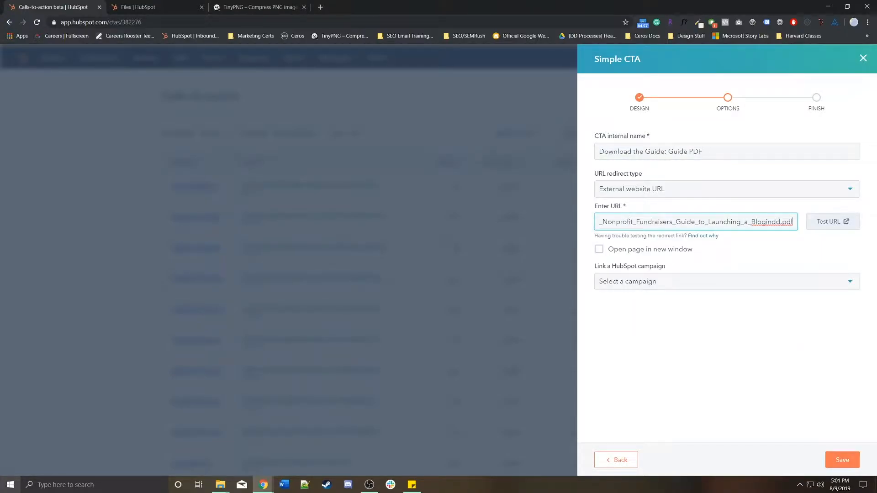
# Complete the internal name as 'Download the Guide: Guide to Launching a Blog PDF'.
pyautogui.click(704, 152)
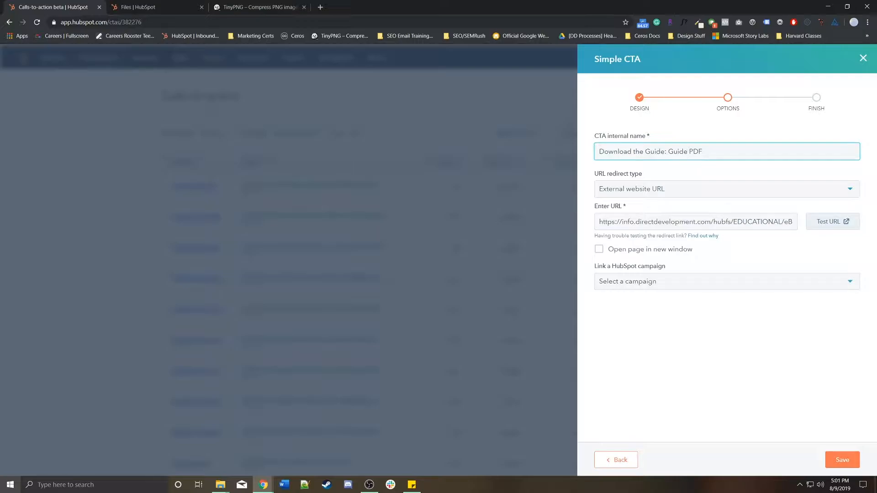
pyautogui.write('to launhing')
pyautogui.press('BackSpace')
pyautogui.press('BackSpace')
pyautogui.press('BackSpace')
pyautogui.press('BackSpace')
pyautogui.press('BackSpace')
pyautogui.press('BackSpace')
pyautogui.press('BackSpace')
pyautogui.press('BackSpace')
pyautogui.press('BackSpace')
pyautogui.write('Launching a Blog')
# Make the link open in a new window, leave the campaign unset, and save.
pyautogui.click(599, 249)
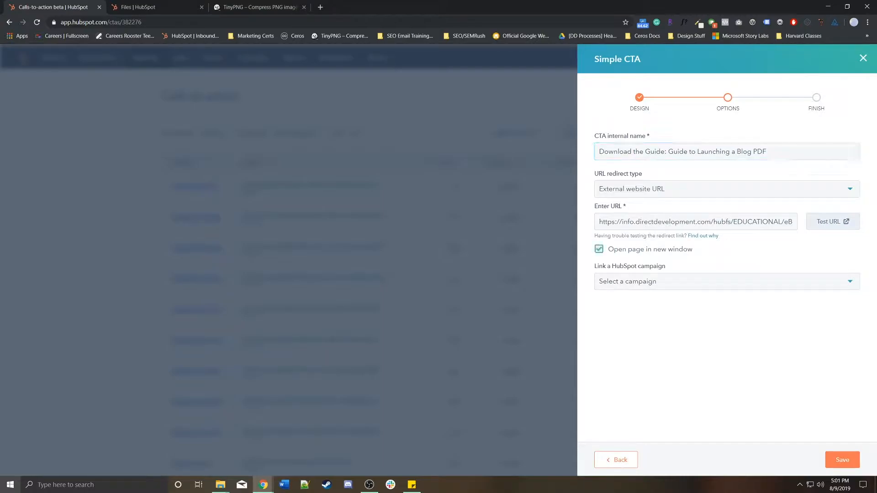
pyautogui.click(726, 282)
pyautogui.click(727, 281)
pyautogui.click(726, 347)
pyautogui.click(843, 460)
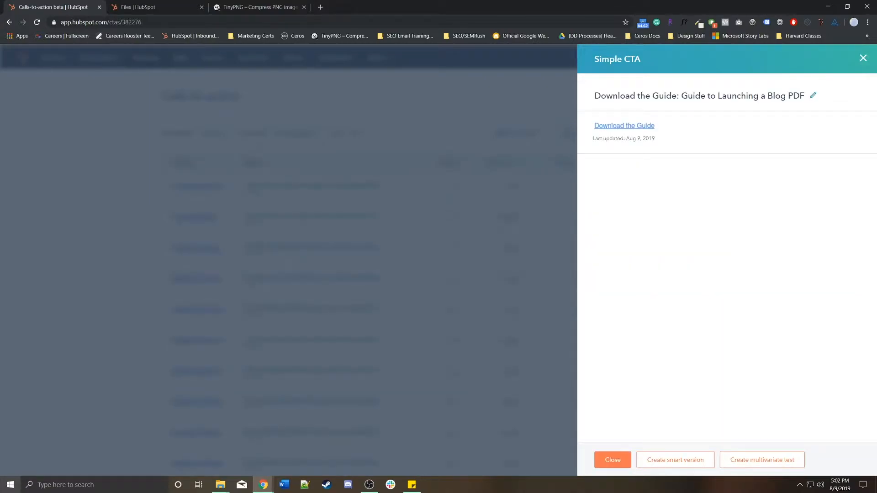
# Close the saved CTA summary, preview Download the Guide, and open its performance details.
pyautogui.click(613, 460)
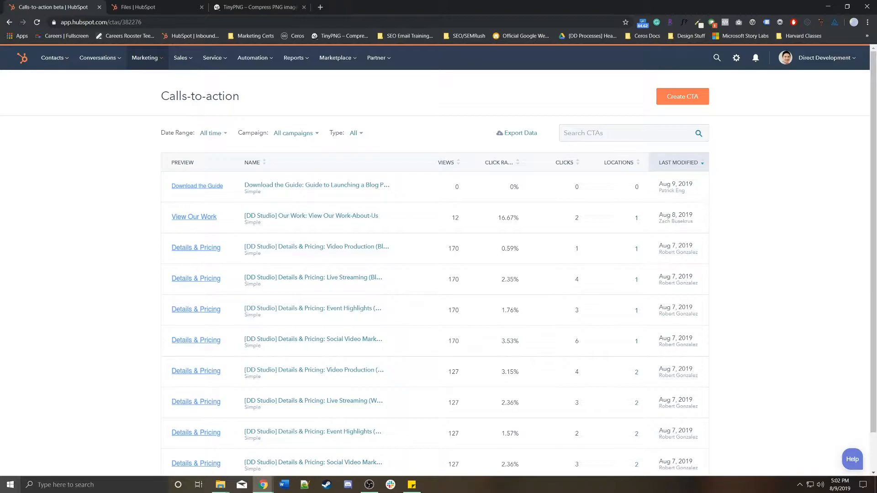
pyautogui.click(345, 187)
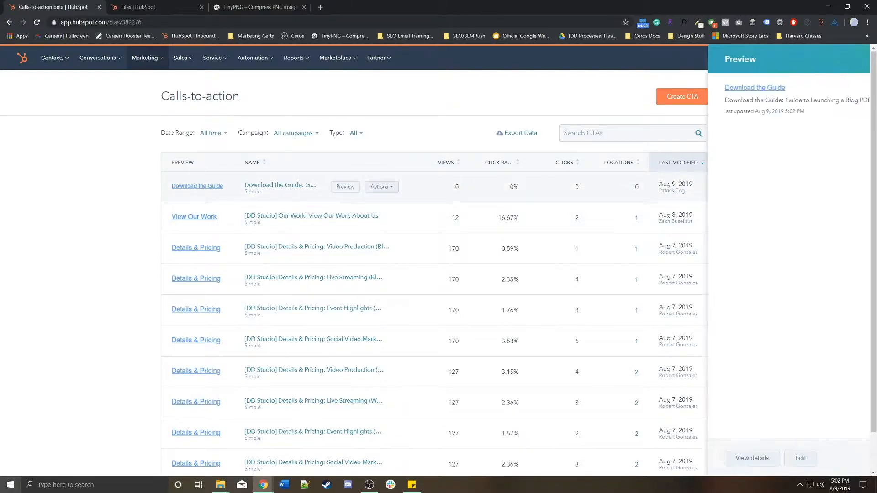
pyautogui.click(382, 186)
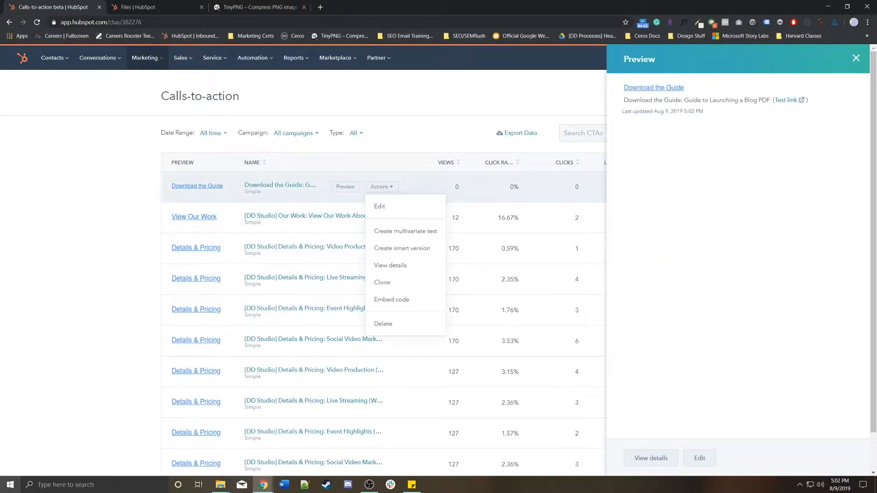
pyautogui.click(391, 266)
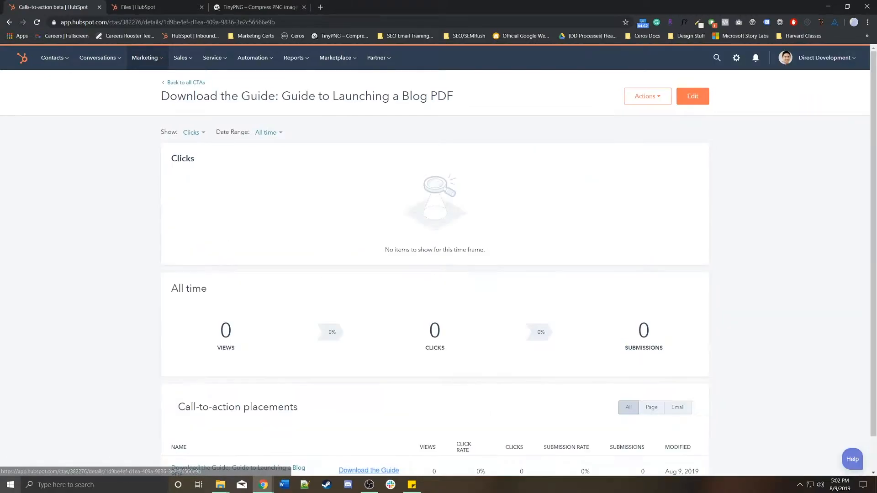
# Switch the details chart between Views and Submissions, ending on Views, then return to all CTAs.
pyautogui.scroll(-1, 402, 266)
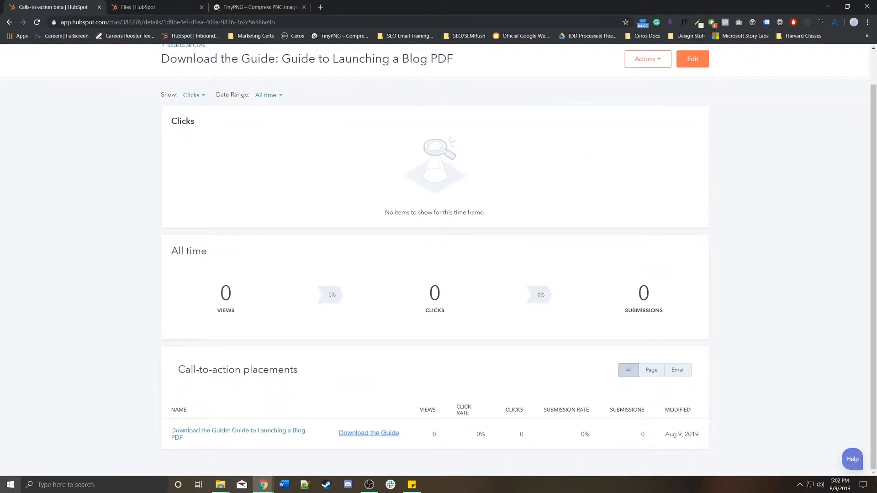
pyautogui.click(193, 95)
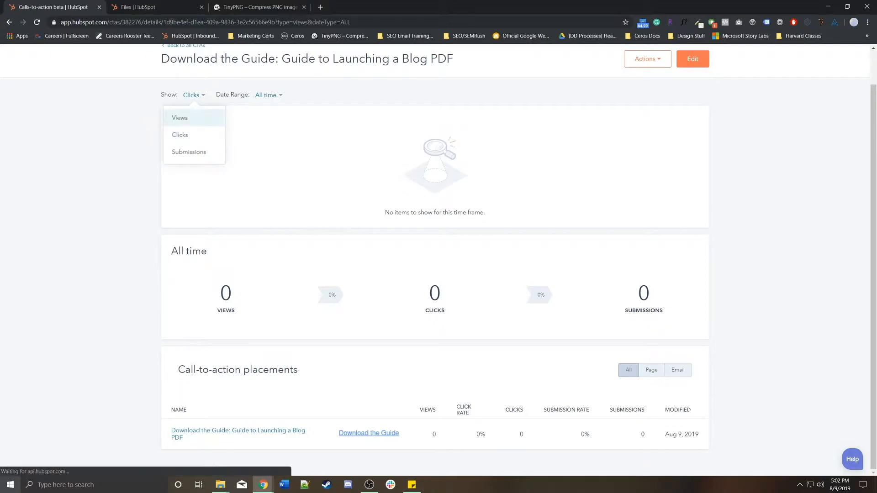
pyautogui.click(180, 117)
pyautogui.click(194, 132)
pyautogui.click(189, 189)
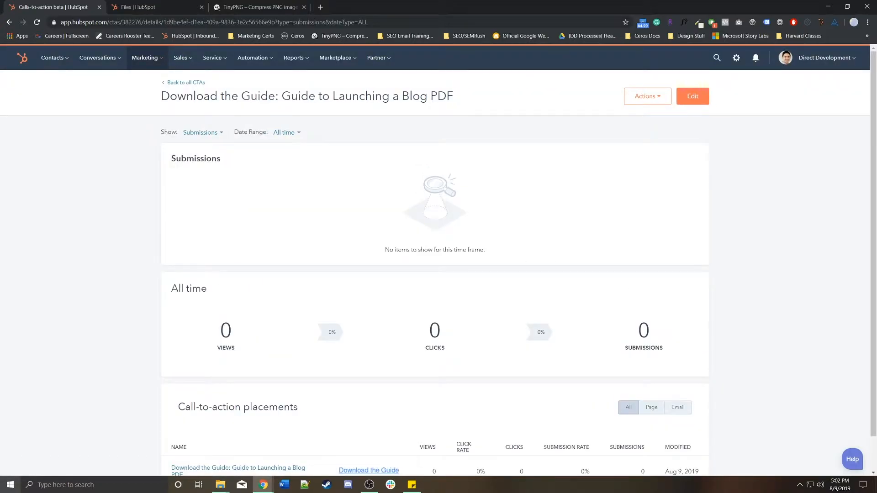
pyautogui.click(200, 133)
pyautogui.click(187, 153)
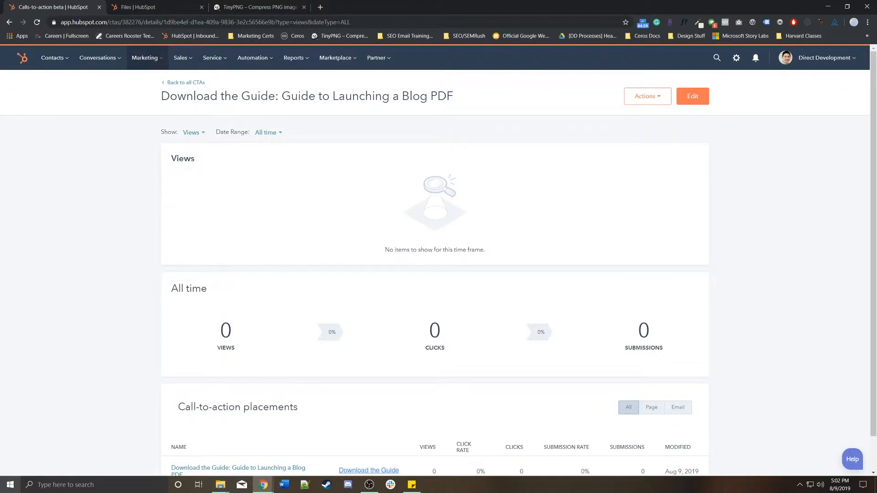
pyautogui.click(186, 83)
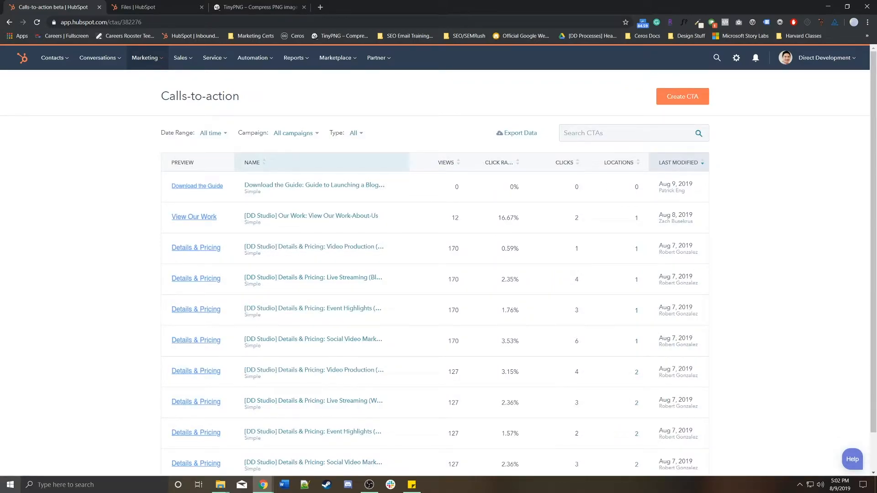
pyautogui.click(382, 186)
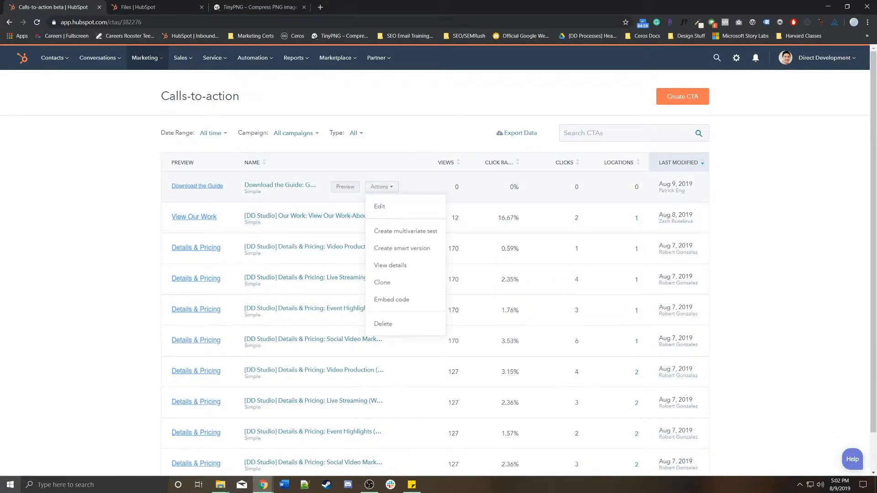
pyautogui.click(405, 231)
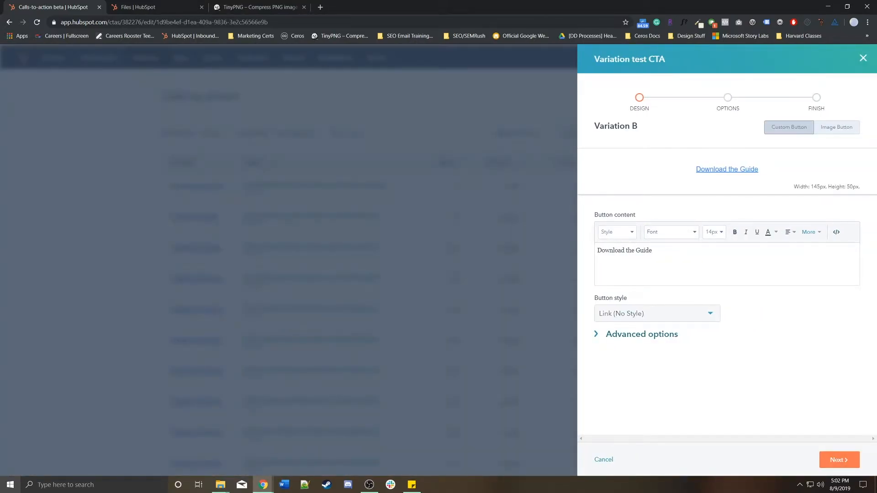
pyautogui.click(654, 251)
pyautogui.hotkey('ctrl', 'shift', 'Left')
pyautogui.write('PDF')
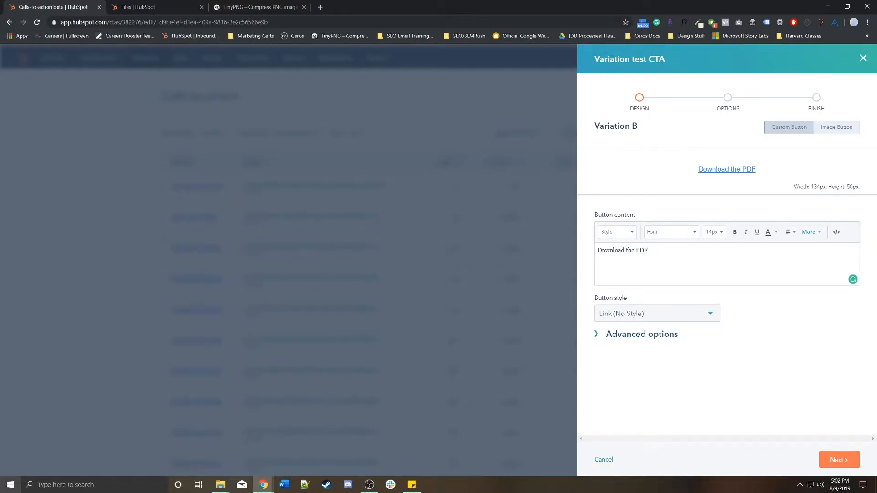
pyautogui.click(863, 58)
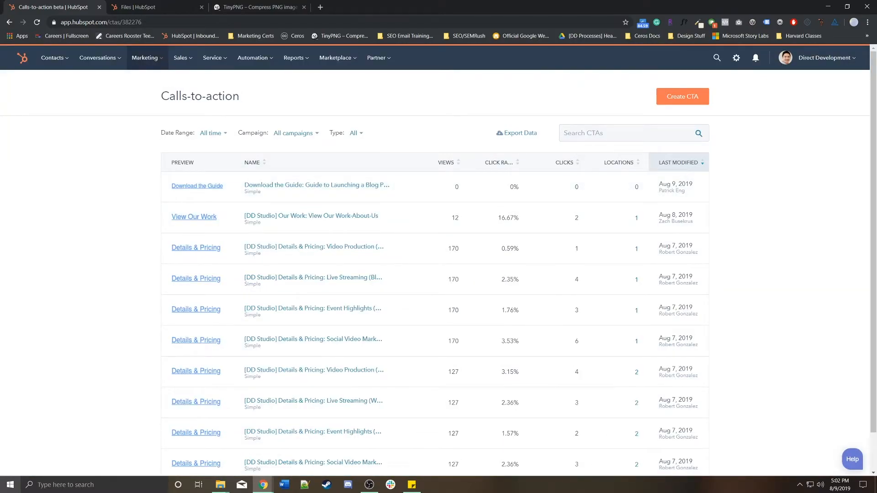
pyautogui.click(381, 186)
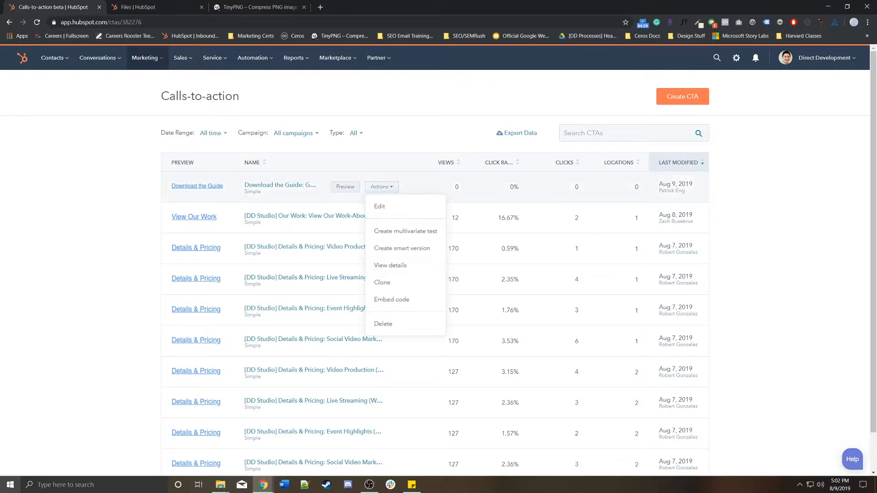
pyautogui.click(402, 248)
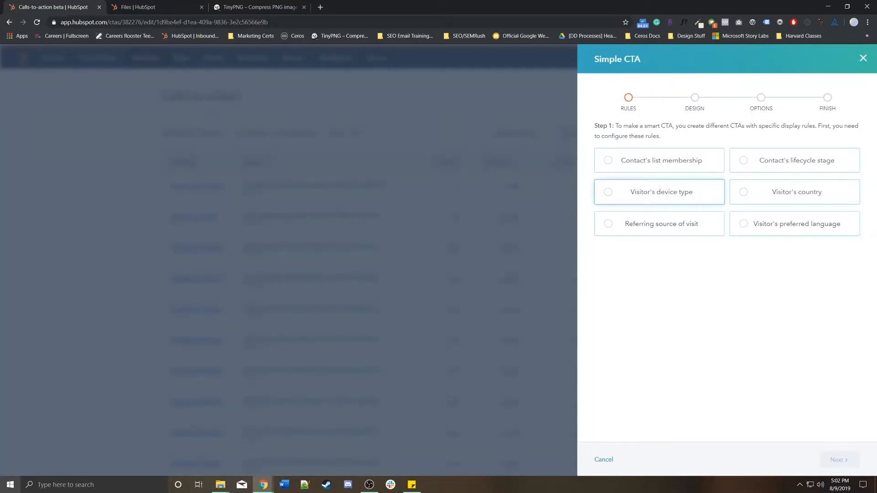
pyautogui.click(795, 160)
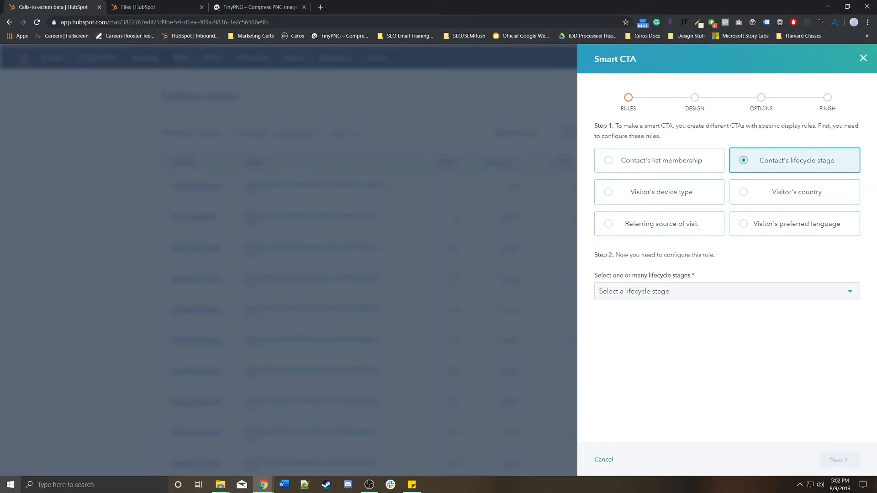
pyautogui.click(659, 160)
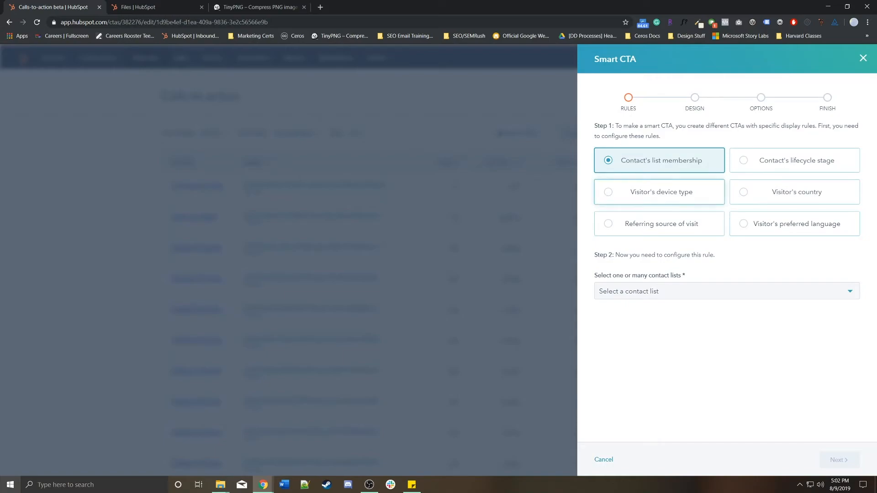
pyautogui.click(863, 58)
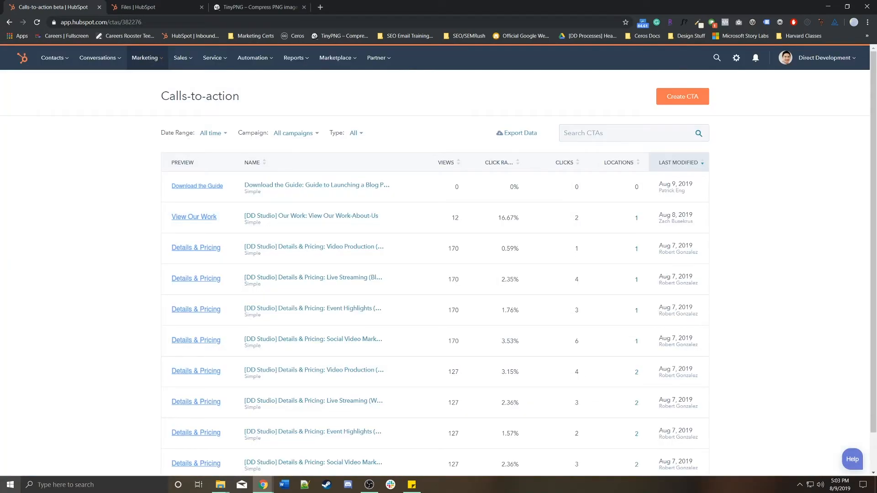